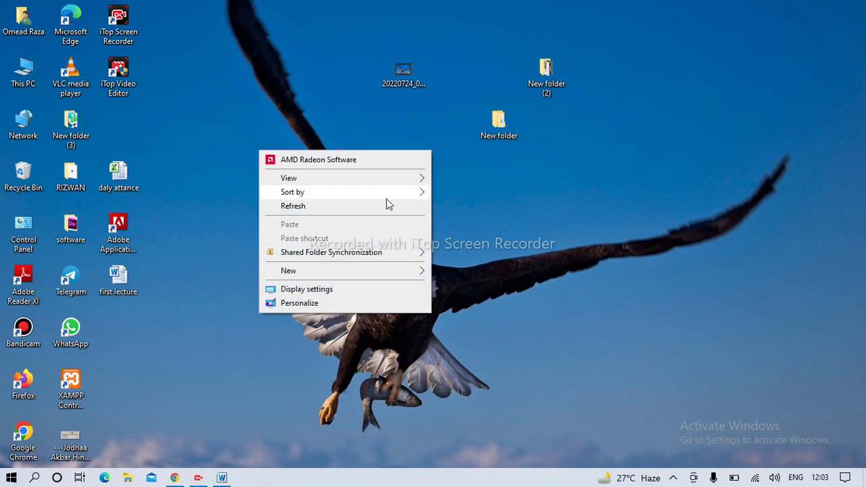
- Refresh the desktop and switch to the blank Word document
{"action": "left_click", "coordinate": [386, 203]}
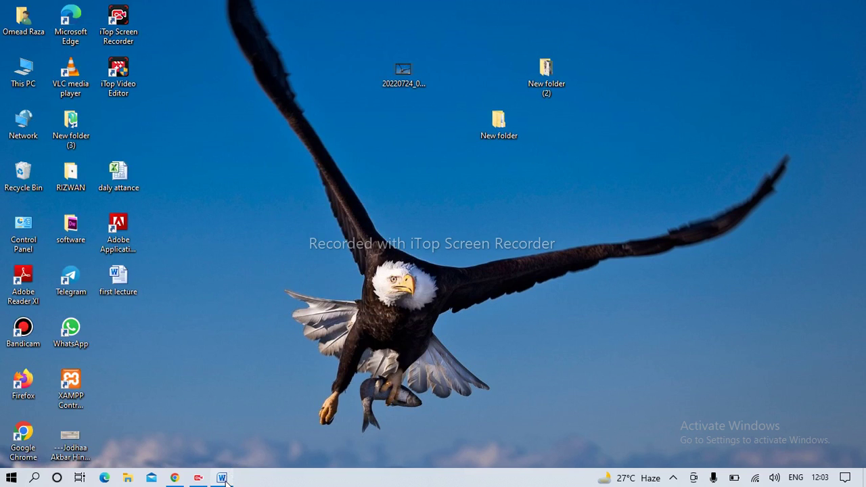
{"action": "left_click", "coordinate": [223, 479]}
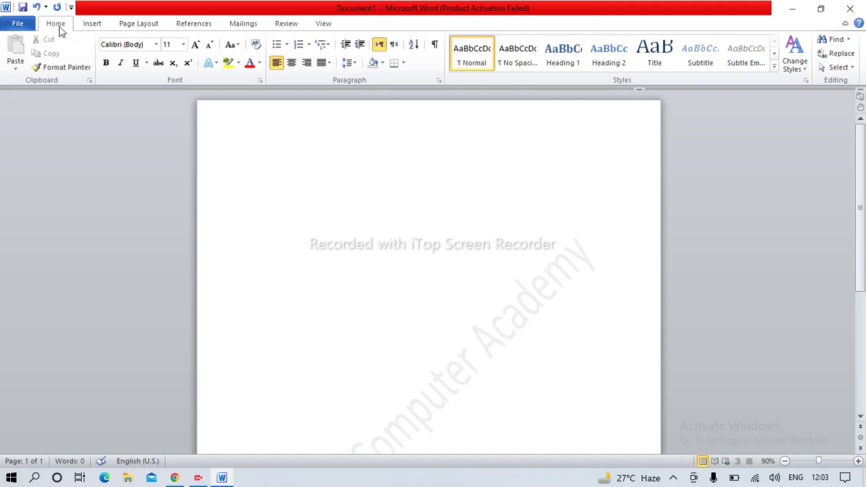
- View the document information page and the General section of Word Options, and return to the document without changing anything
{"action": "left_click", "coordinate": [17, 24]}
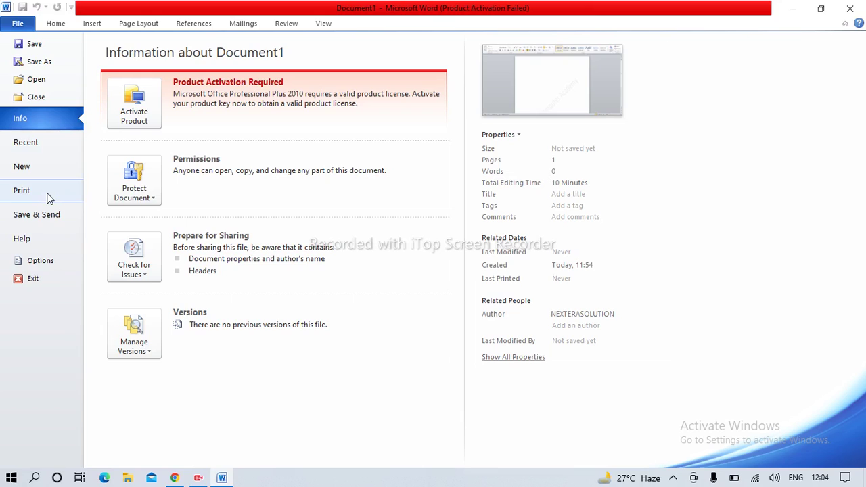
{"action": "left_click", "coordinate": [41, 262]}
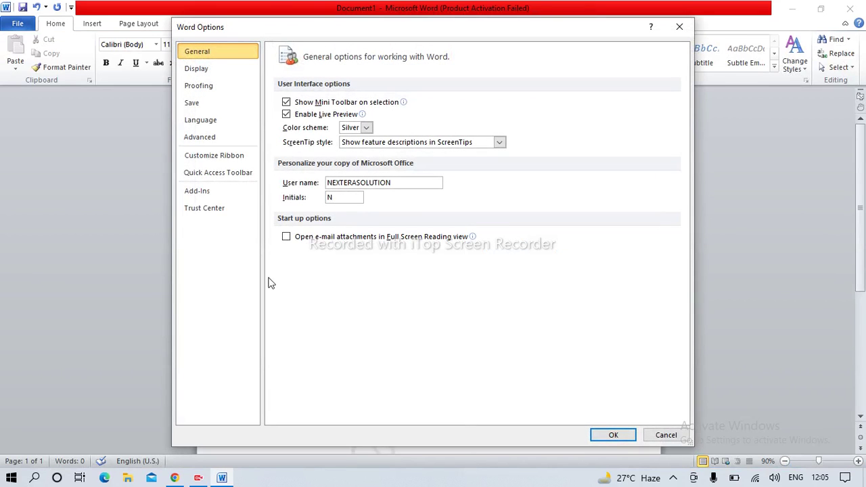
{"action": "left_click", "coordinate": [658, 435]}
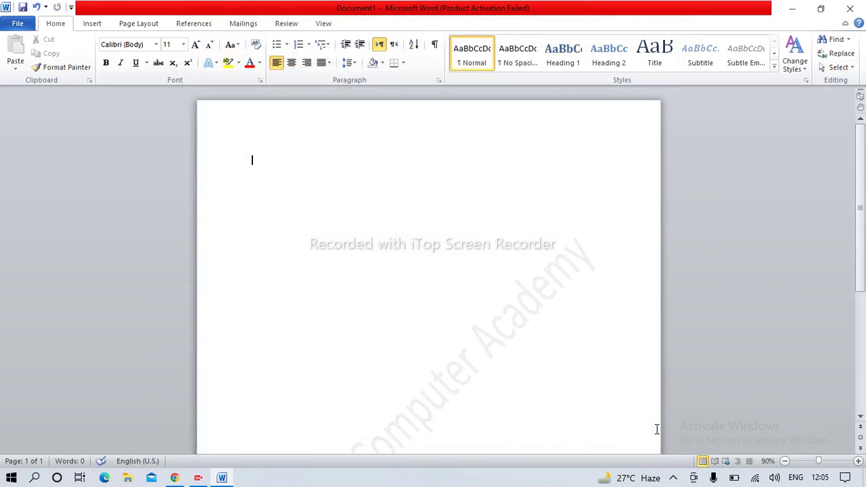
{"action": "left_click", "coordinate": [18, 24]}
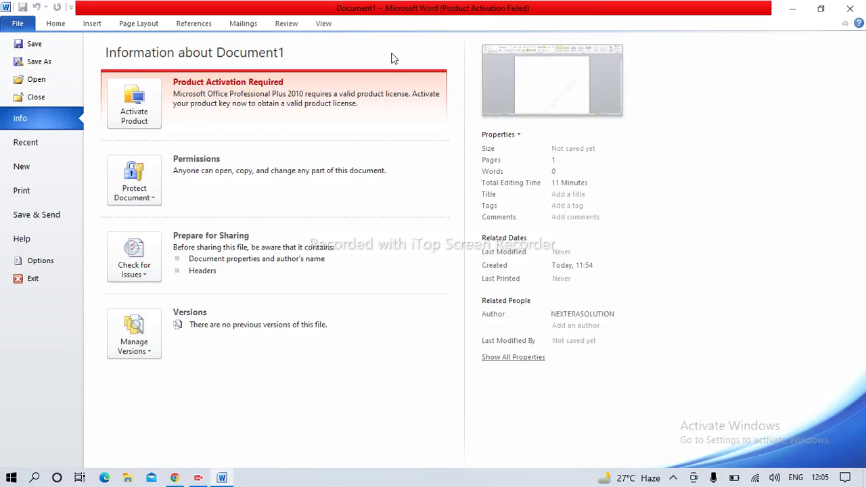
{"action": "left_click", "coordinate": [64, 23]}
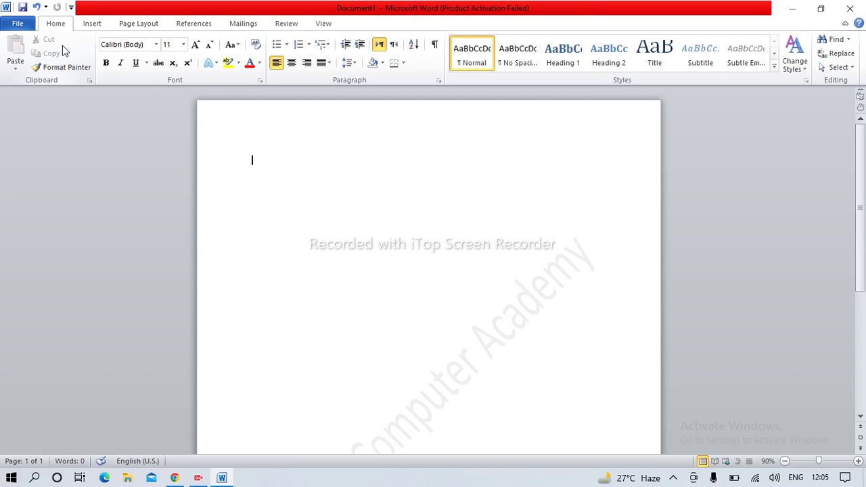
- Generate sample text with =rand() and delete everything after the first paragraph
{"action": "type", "text": "=rand()"}
{"action": "key", "text": "Return"}
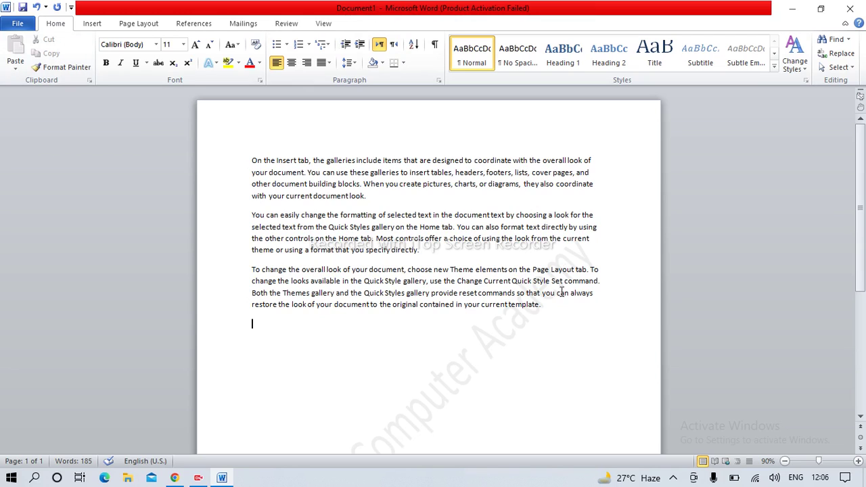
{"action": "left_click_drag", "start_coordinate": [553, 306], "coordinate": [222, 222]}
{"action": "key", "text": "Delete"}
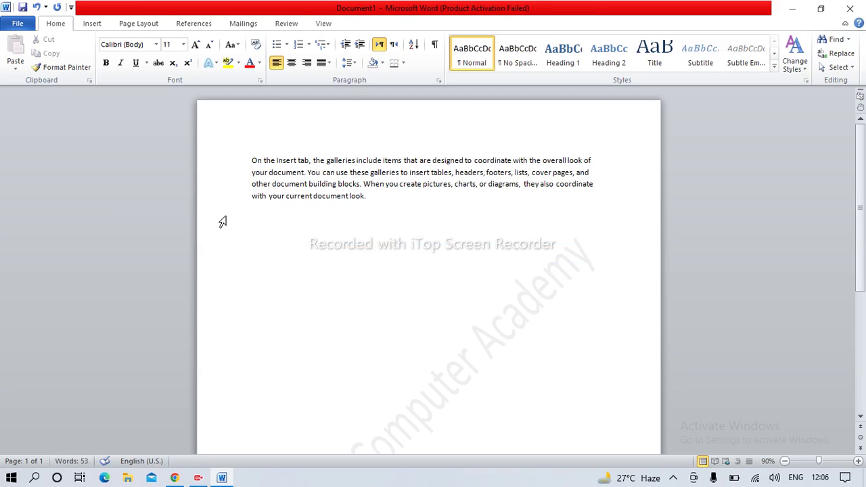
- Enlarge the font of the whole remaining paragraph to size 20
{"action": "left_click_drag", "start_coordinate": [360, 195], "coordinate": [221, 145]}
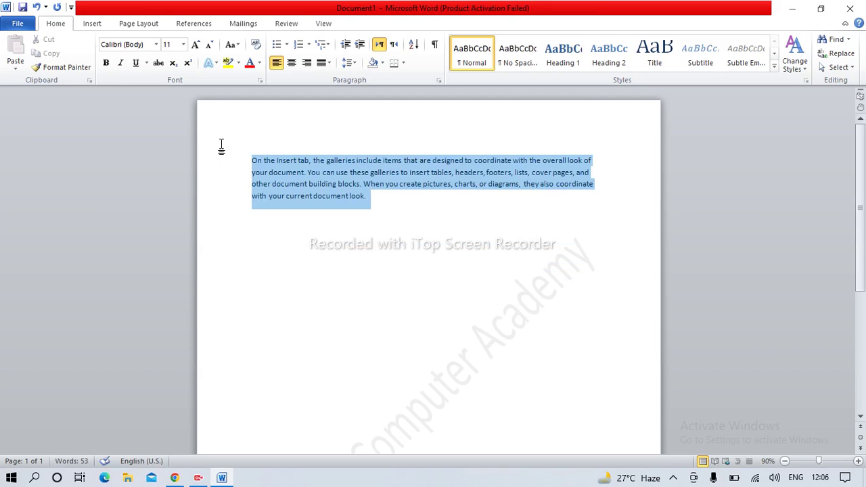
{"action": "left_click", "coordinate": [196, 44]}
{"action": "left_click", "coordinate": [196, 44]}
{"action": "left_click", "coordinate": [197, 45]}
{"action": "left_click", "coordinate": [197, 45]}
{"action": "left_click", "coordinate": [196, 45]}
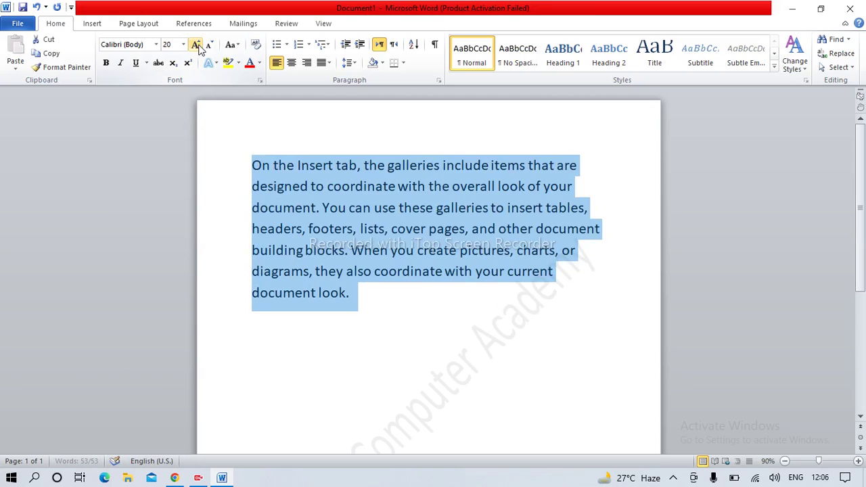
{"action": "left_click", "coordinate": [432, 301]}
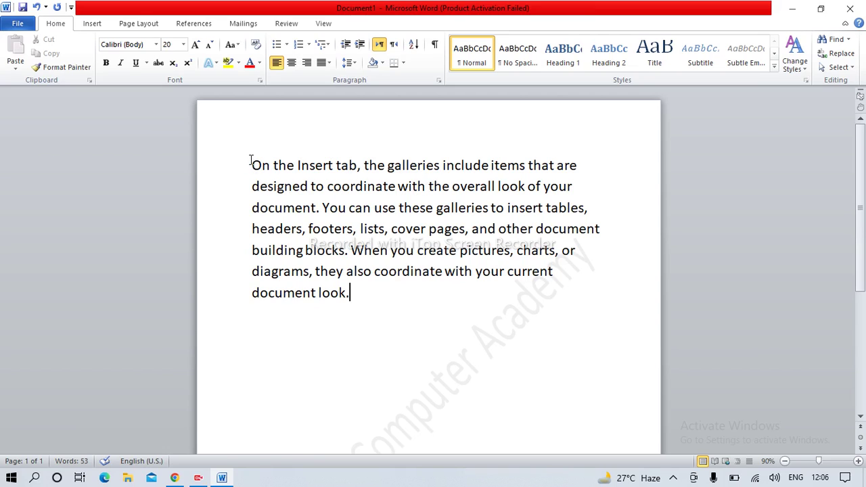
{"action": "left_click_drag", "start_coordinate": [252, 165], "coordinate": [583, 193]}
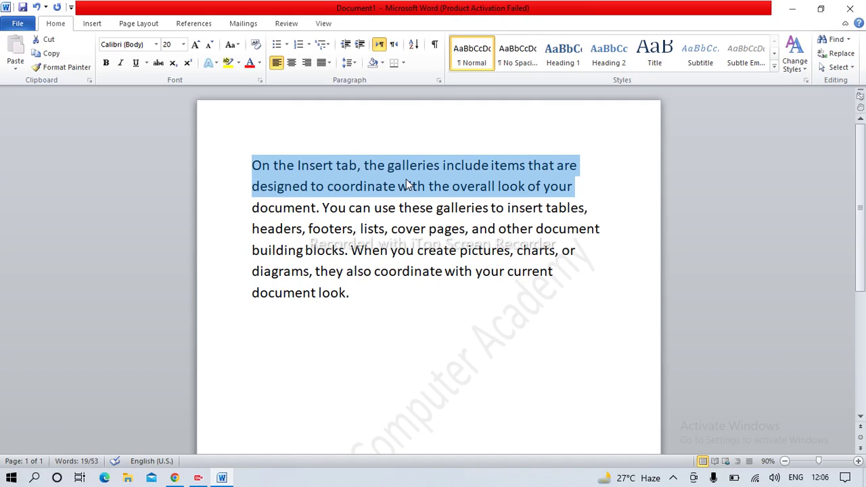
{"action": "left_click", "coordinate": [285, 379]}
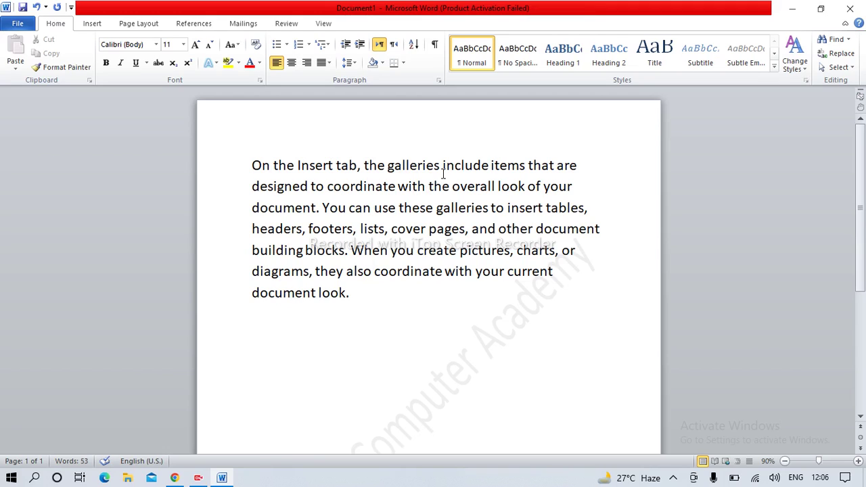
{"action": "left_click", "coordinate": [578, 182]}
{"action": "left_click_drag", "start_coordinate": [578, 181], "coordinate": [235, 149]}
{"action": "left_click", "coordinate": [333, 162], "text": "shift"}
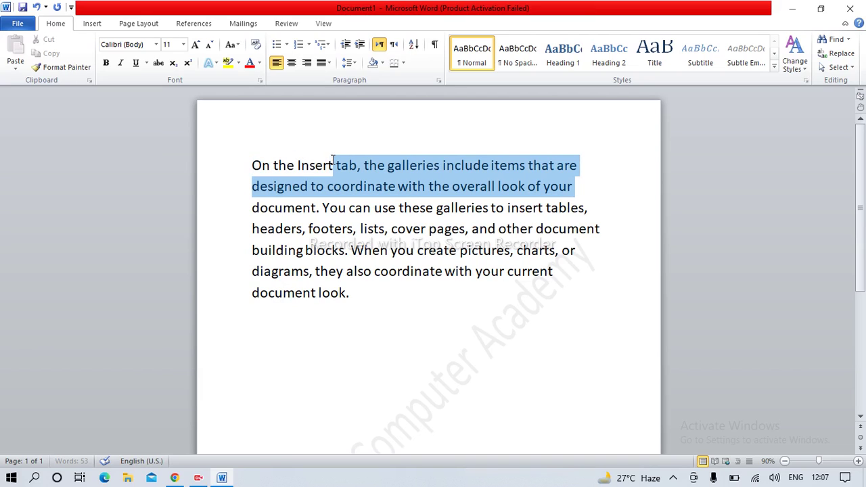
{"action": "left_click_drag", "start_coordinate": [603, 187], "coordinate": [336, 276]}
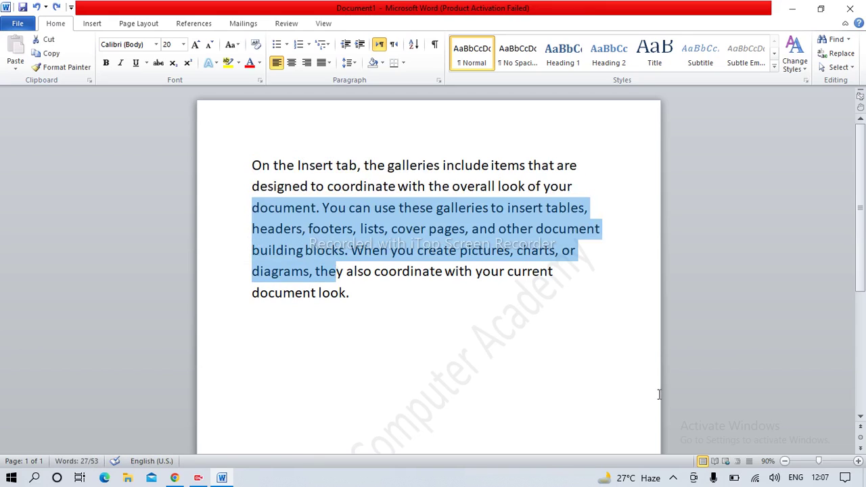
{"action": "key", "text": "ctrl+End"}
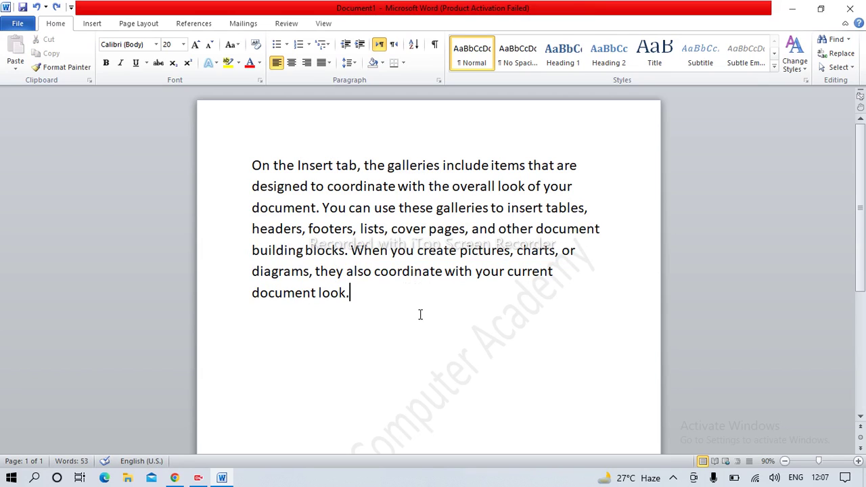
- Cut the text from "headers, footers" to "document look." and paste it further down the blank part of the page
{"action": "left_click_drag", "start_coordinate": [419, 316], "coordinate": [237, 245]}
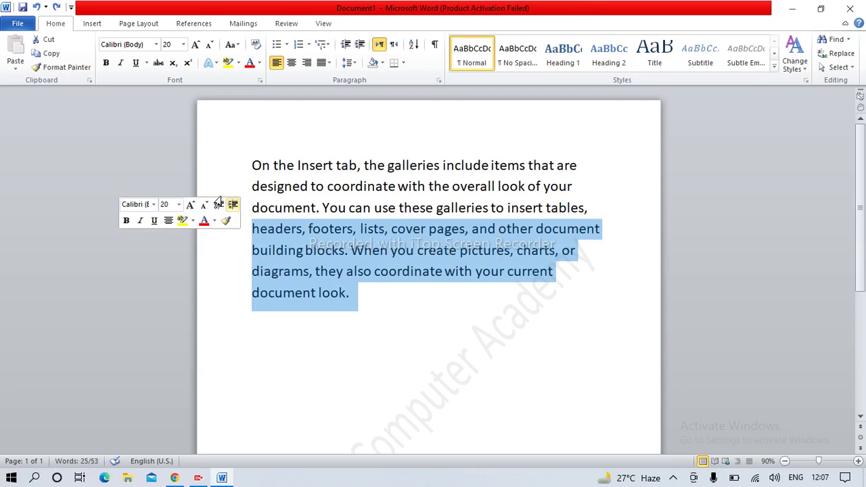
{"action": "left_click", "coordinate": [49, 41]}
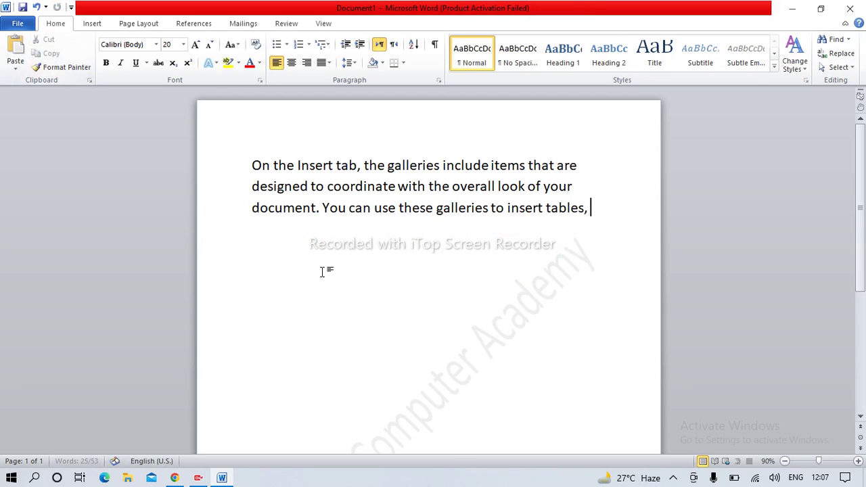
{"action": "double_click", "coordinate": [255, 390]}
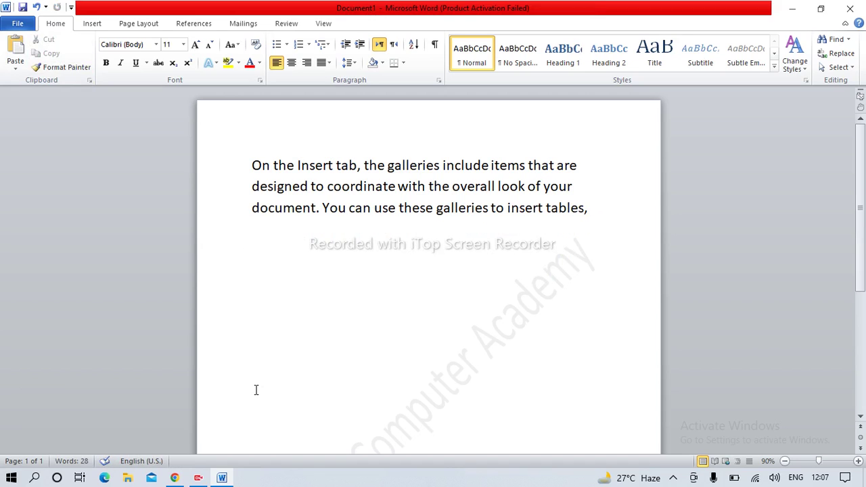
{"action": "left_click", "coordinate": [17, 46]}
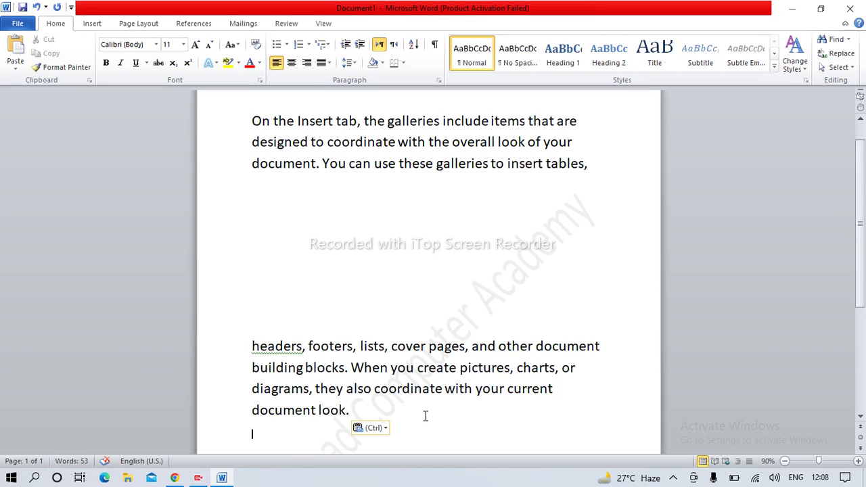
- Copy the relocated "headers, footers" passage and paste the copy directly below the opening three lines
{"action": "left_click_drag", "start_coordinate": [350, 410], "coordinate": [263, 350]}
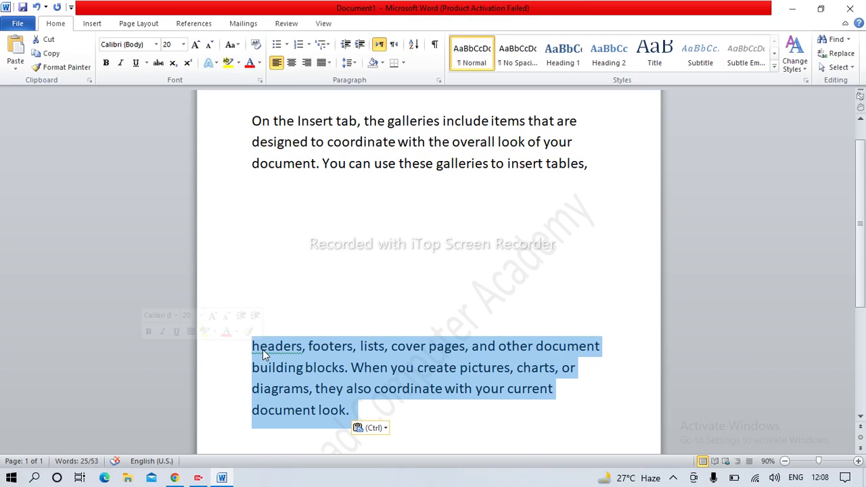
{"action": "left_click", "coordinate": [44, 53]}
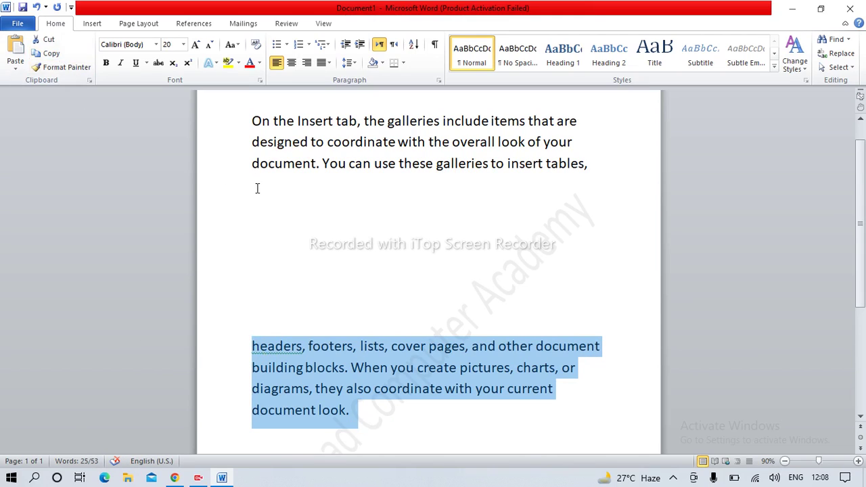
{"action": "left_click", "coordinate": [258, 190]}
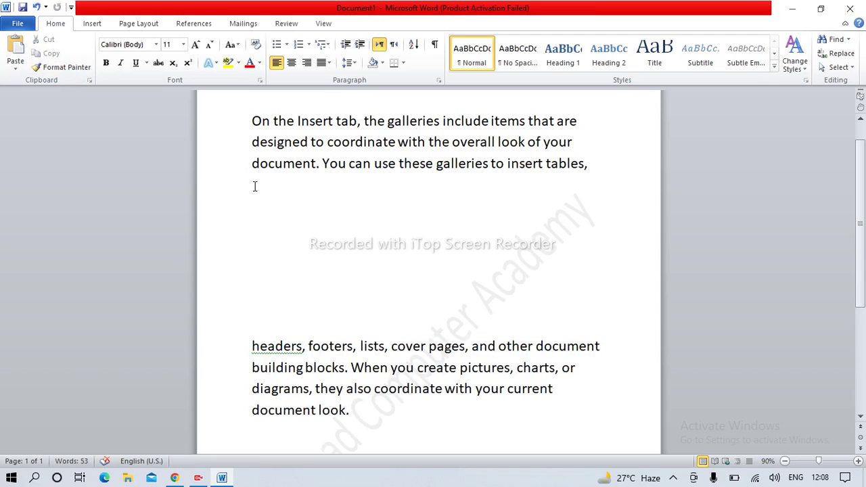
{"action": "left_click", "coordinate": [16, 48]}
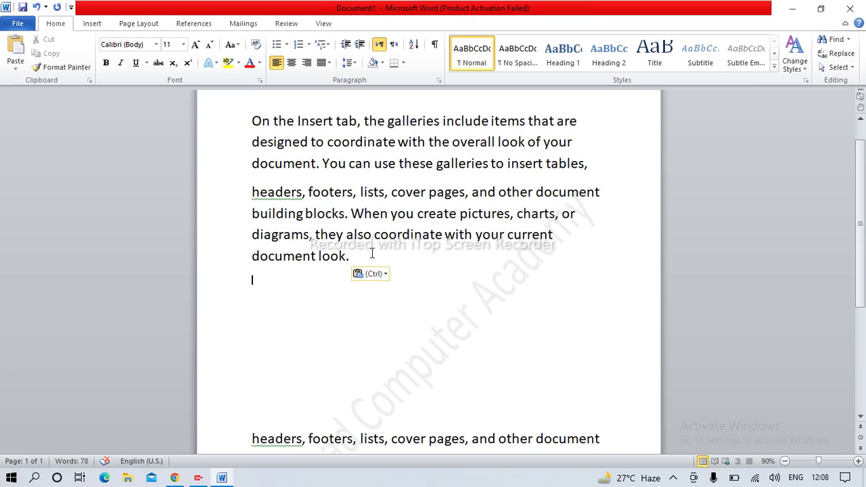
{"action": "left_click_drag", "start_coordinate": [371, 253], "coordinate": [282, 216]}
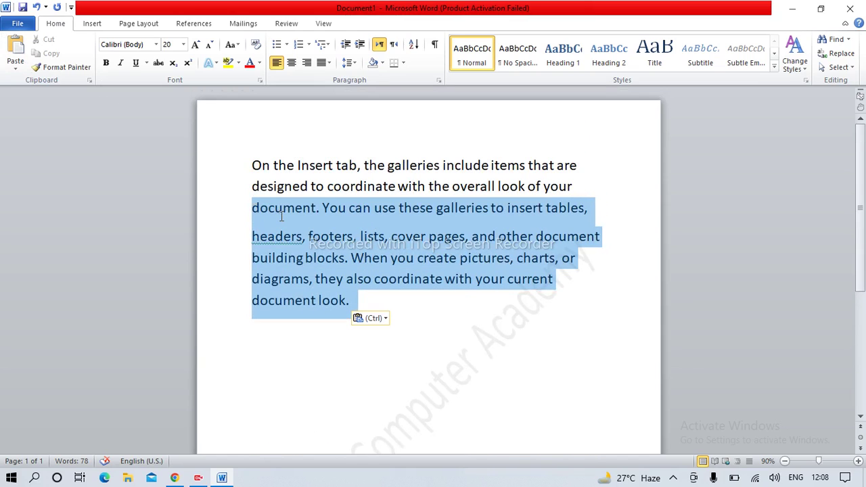
{"action": "left_click", "coordinate": [458, 324]}
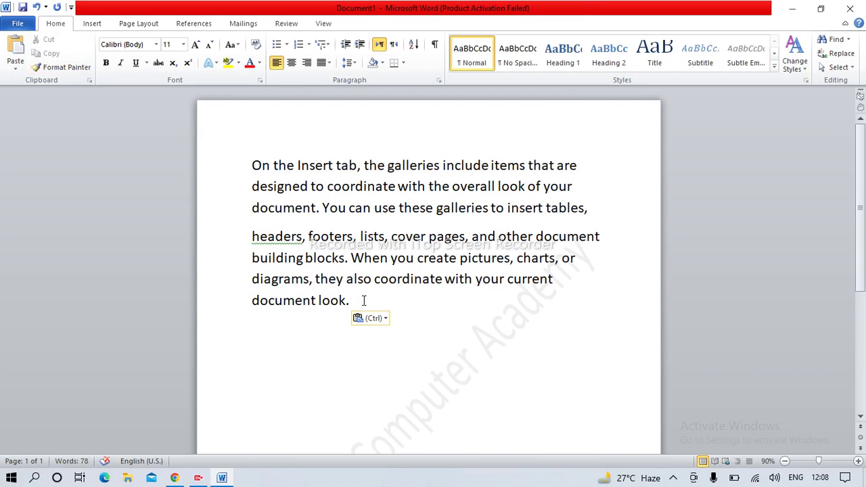
- Make the text "diagrams, they also coordinate with your current document look." in the upper copy bold with pink highlighting
{"action": "left_click_drag", "start_coordinate": [350, 301], "coordinate": [221, 277]}
{"action": "left_click", "coordinate": [255, 284]}
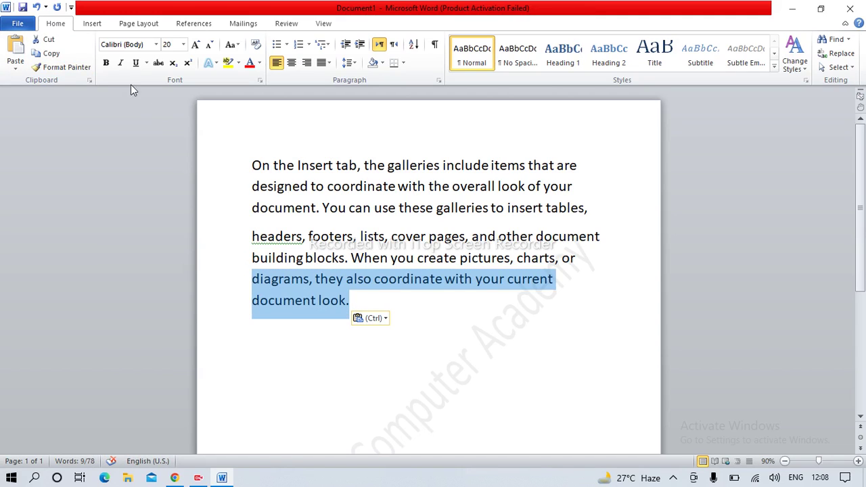
{"action": "left_click", "coordinate": [106, 64]}
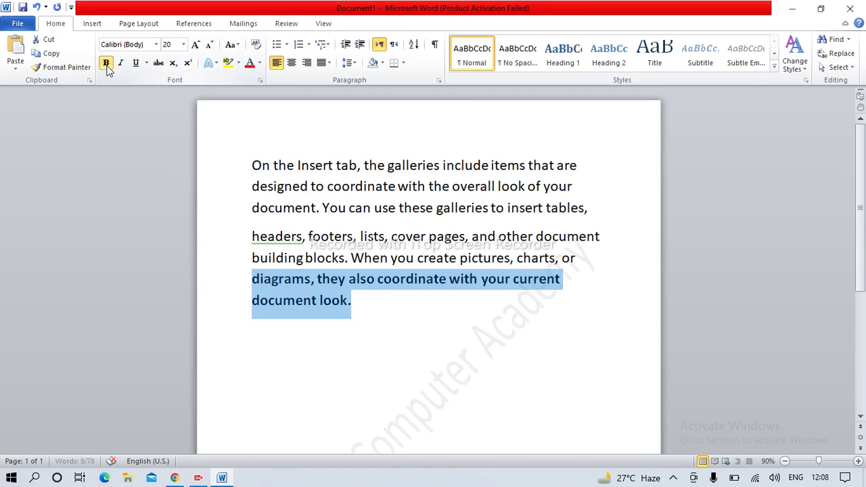
{"action": "left_click", "coordinate": [239, 62]}
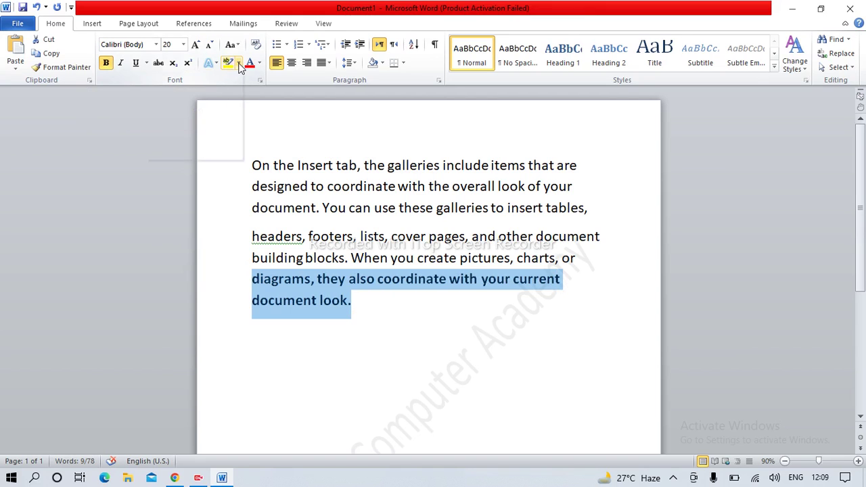
{"action": "left_click", "coordinate": [214, 82]}
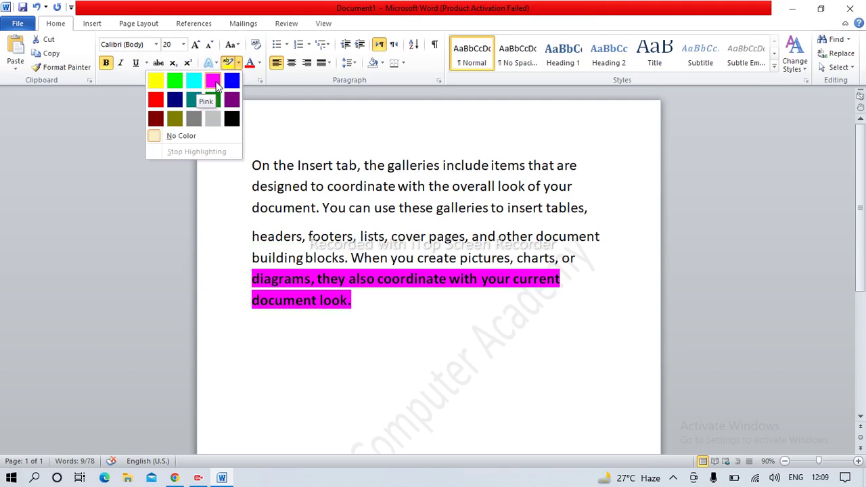
{"action": "left_click", "coordinate": [217, 86]}
{"action": "left_click", "coordinate": [380, 322]}
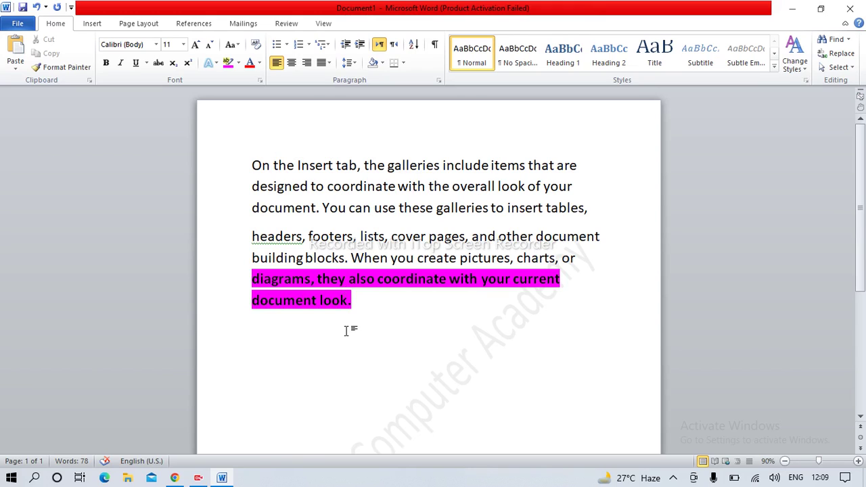
- Use Format Painter to apply the plain formatting of "On the Insert tab" to the bold, pink-highlighted lines
{"action": "left_click", "coordinate": [331, 280]}
{"action": "left_click_drag", "start_coordinate": [250, 165], "coordinate": [360, 174]}
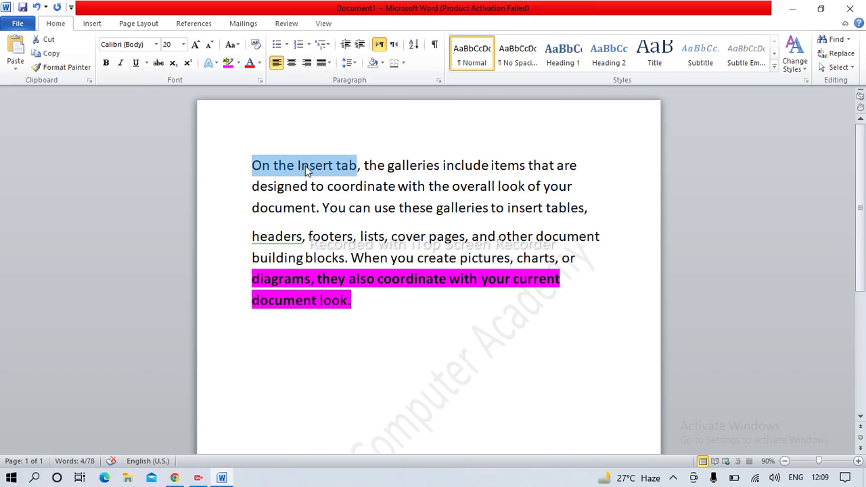
{"action": "left_click", "coordinate": [78, 73]}
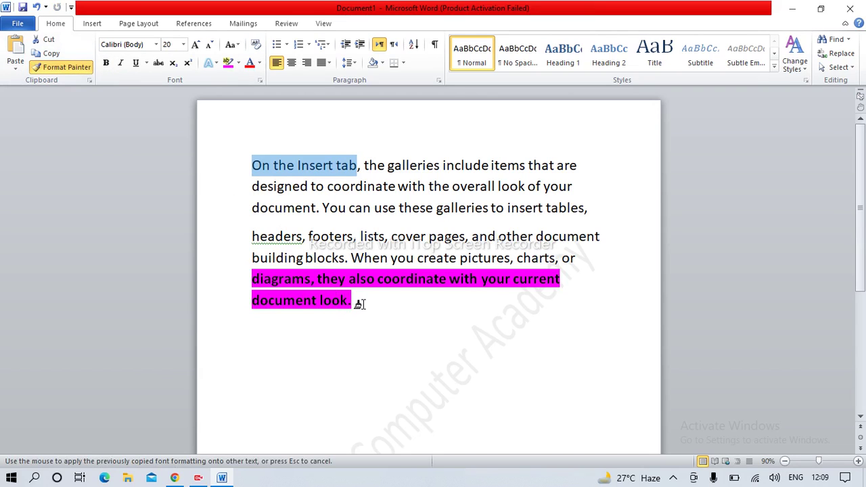
{"action": "left_click_drag", "start_coordinate": [359, 304], "coordinate": [265, 276]}
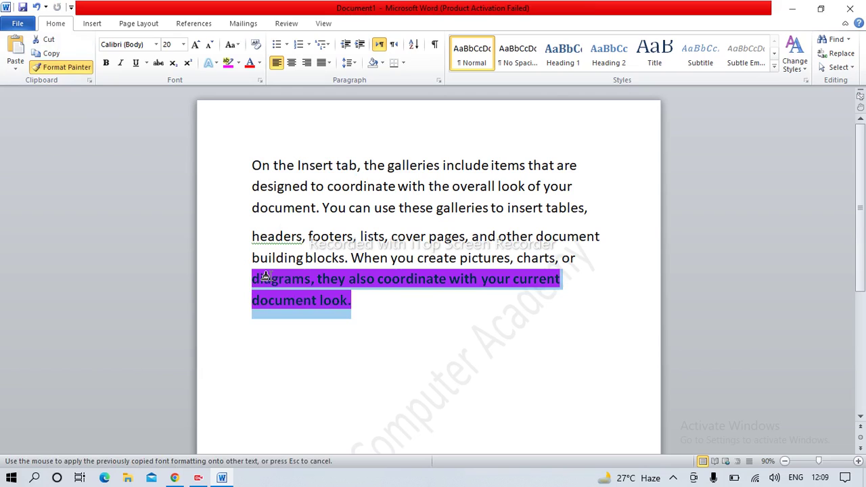
{"action": "left_click_drag", "start_coordinate": [265, 277], "coordinate": [265, 277]}
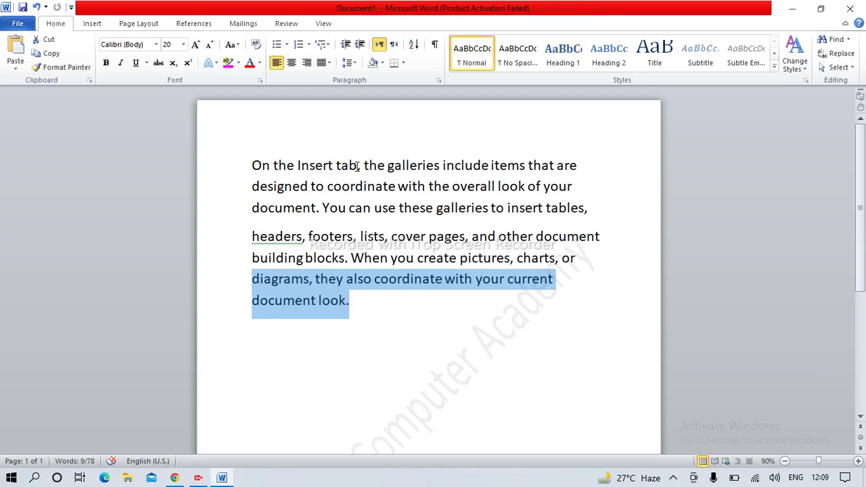
{"action": "left_click", "coordinate": [431, 337]}
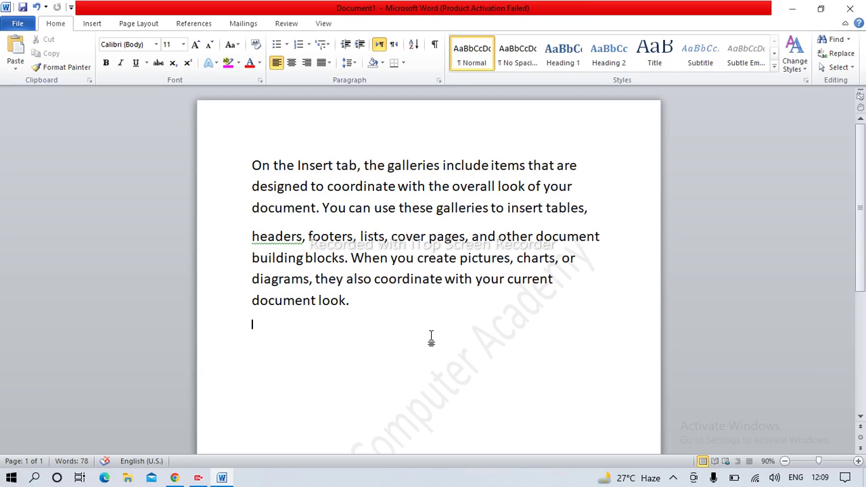